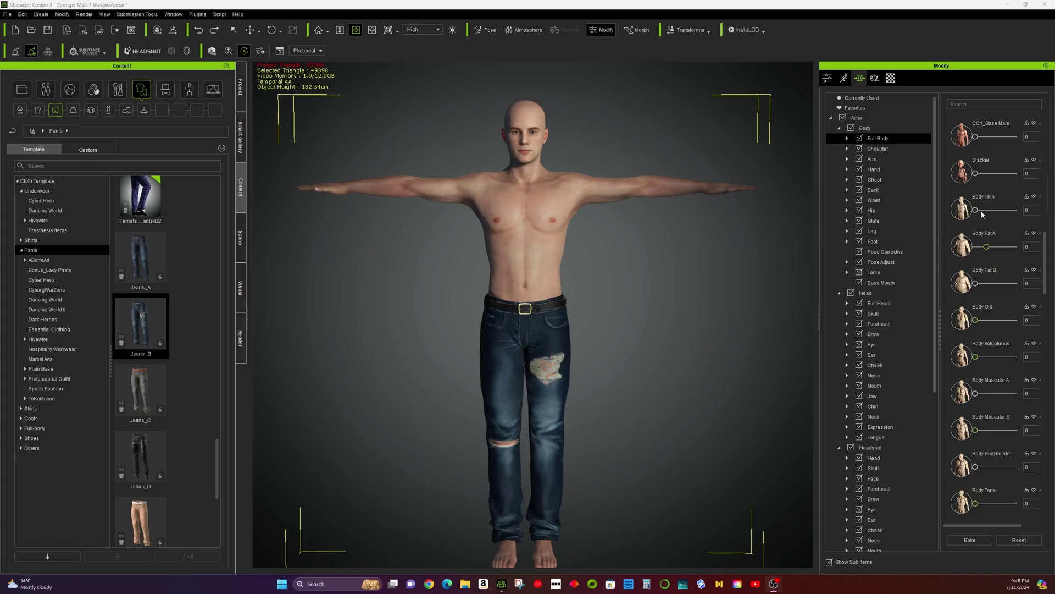
Set Body Thin to 70 and export the avatar as iAvatar, replacing Basel_Male.iAvatar
{"action": "left_click_drag", "start_coordinate": [982, 211], "coordinate": [1003, 216]}
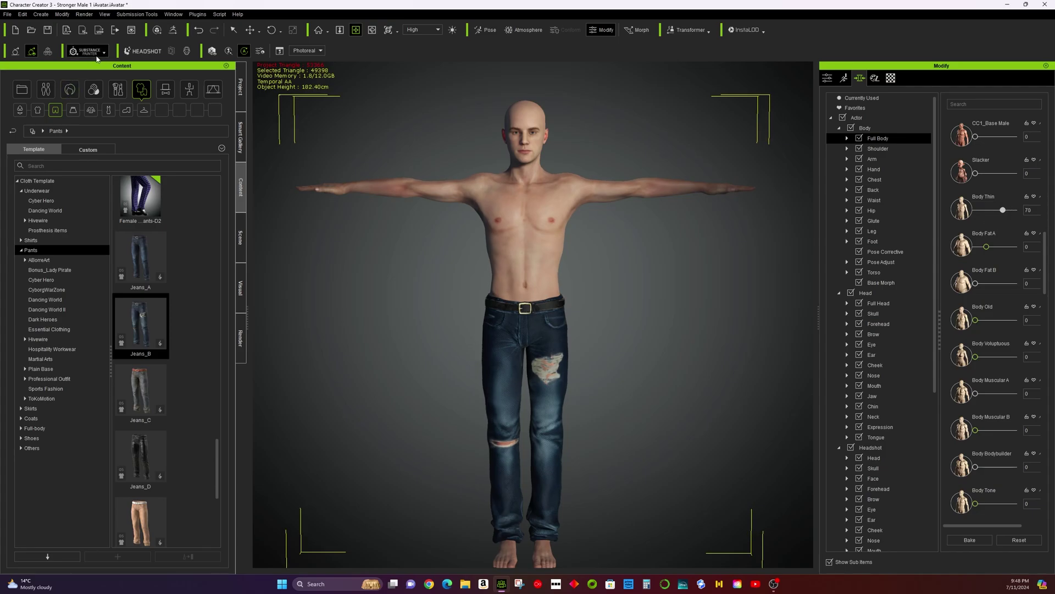
{"action": "left_click", "coordinate": [7, 14]}
{"action": "mouse_move", "coordinate": [39, 96]}
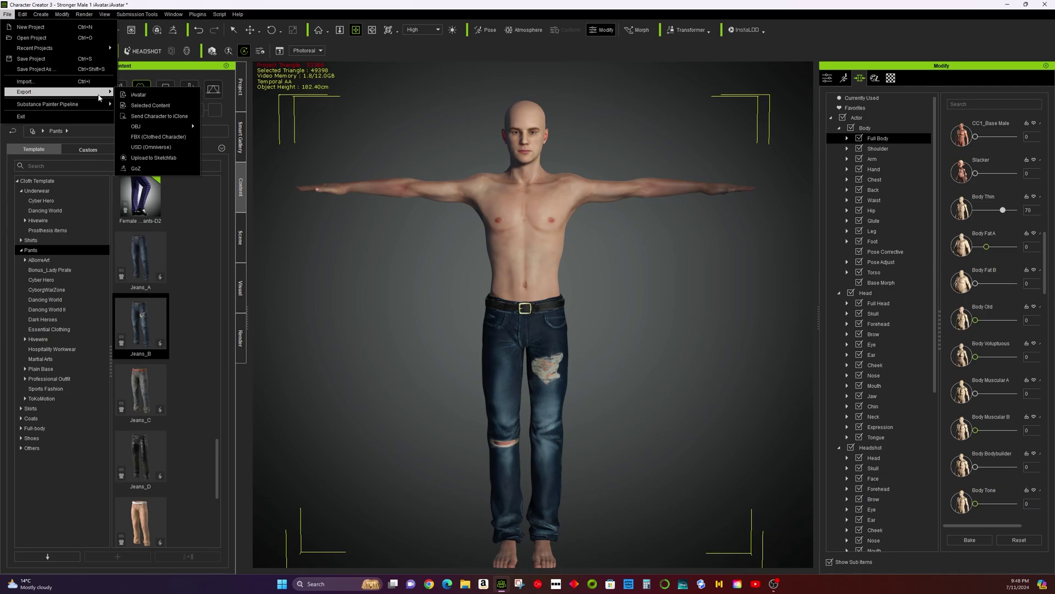
{"action": "left_click", "coordinate": [122, 97]}
{"action": "left_click", "coordinate": [613, 492]}
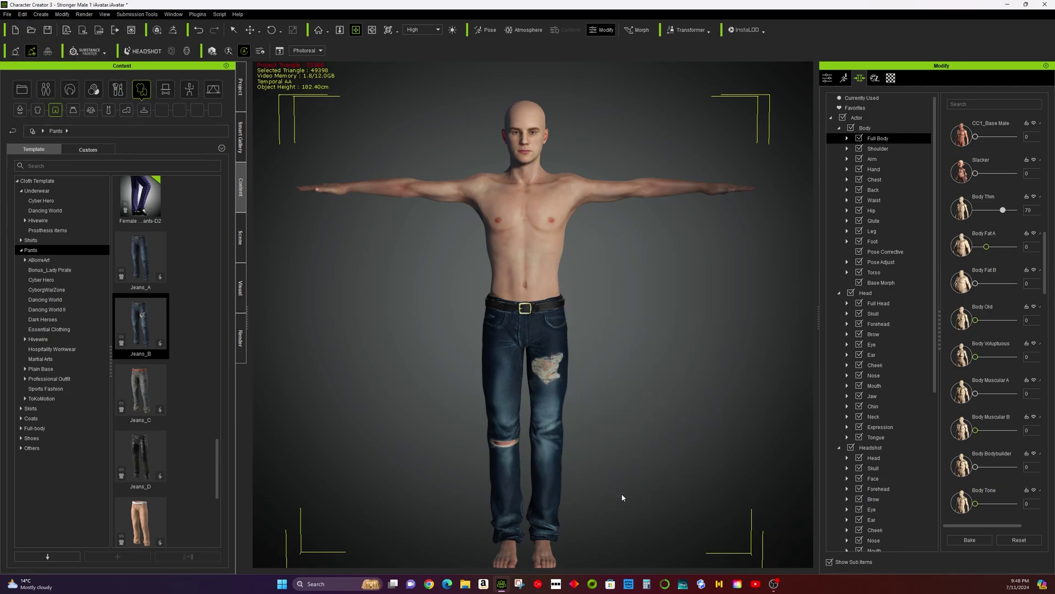
{"action": "left_click", "coordinate": [245, 69]}
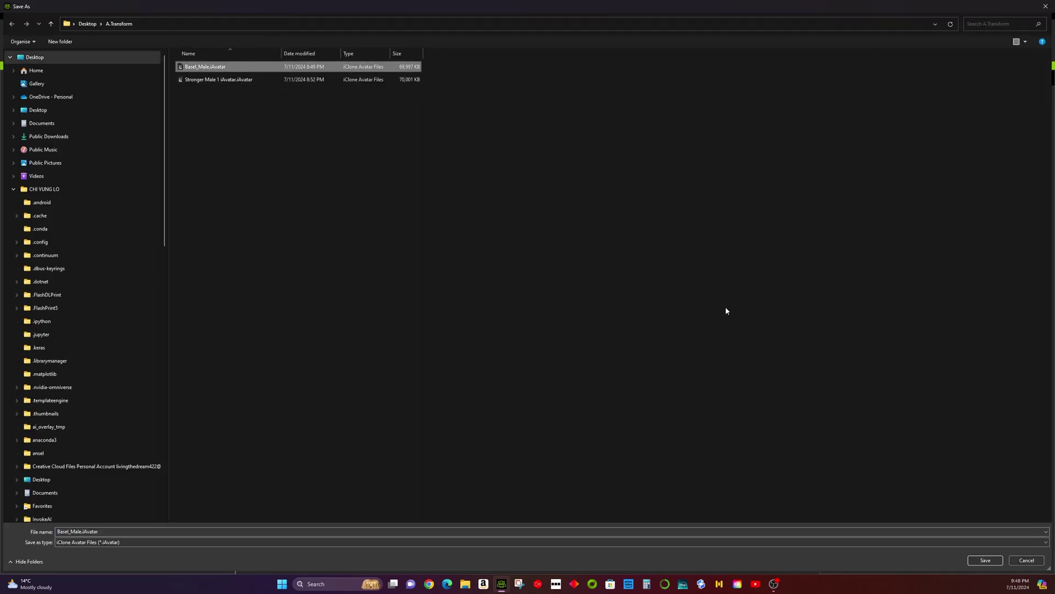
{"action": "left_click", "coordinate": [986, 564]}
{"action": "left_click", "coordinate": [550, 293]}
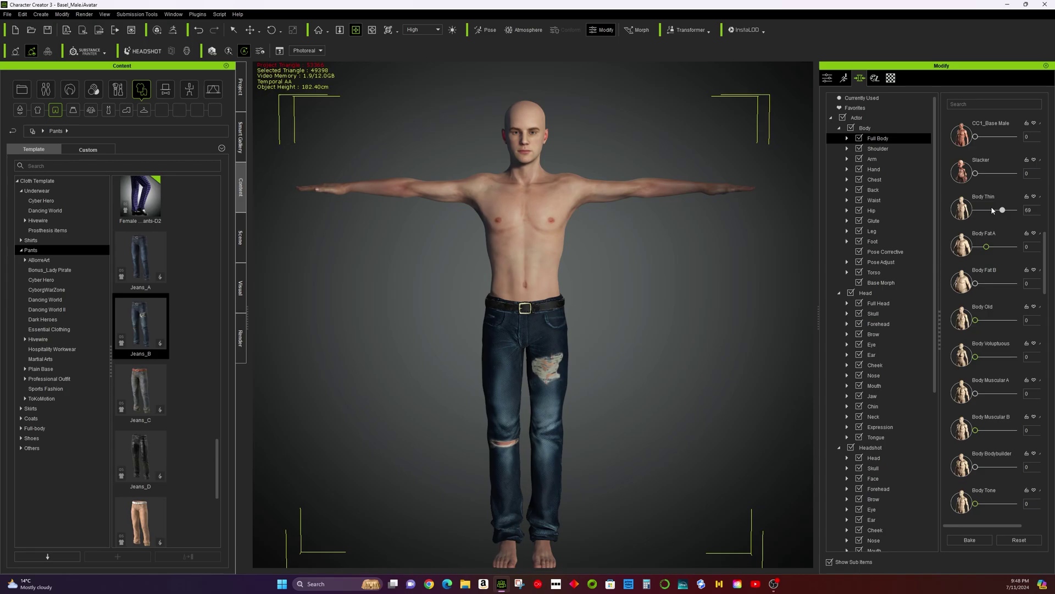
Set the morph sliders to Body Thin 0, Body Fat A 23 and Body Tone 100
{"action": "left_click_drag", "start_coordinate": [1003, 210], "coordinate": [971, 210]}
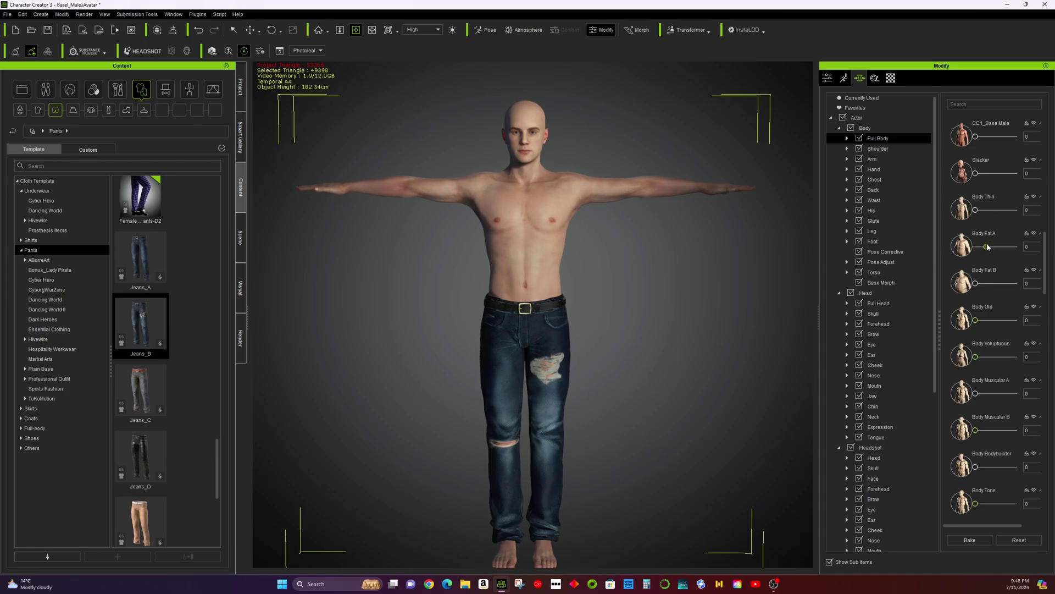
{"action": "left_click_drag", "start_coordinate": [991, 248], "coordinate": [994, 248]}
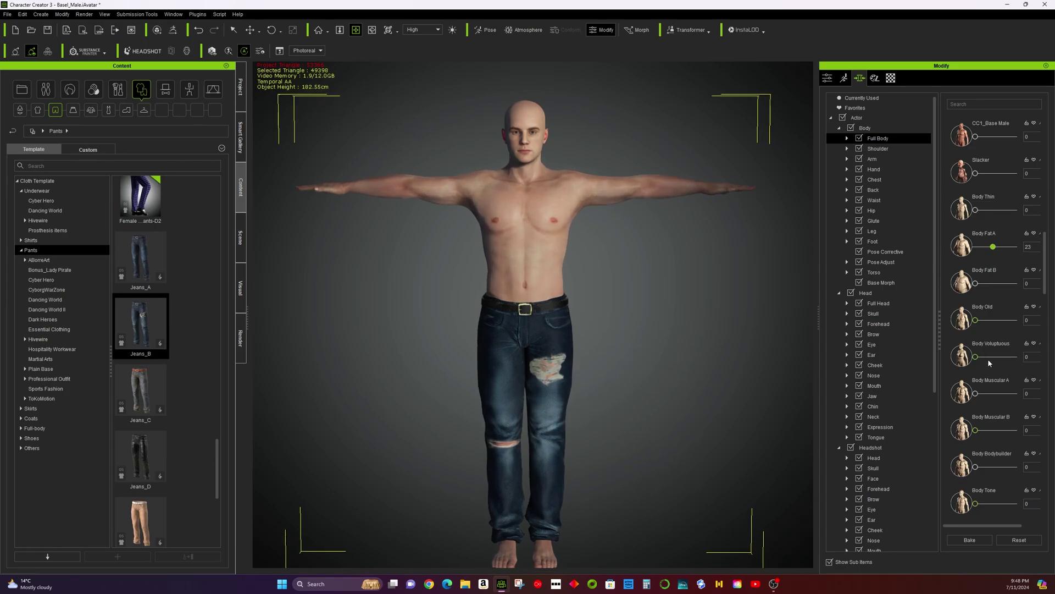
{"action": "left_click_drag", "start_coordinate": [976, 504], "coordinate": [1014, 504]}
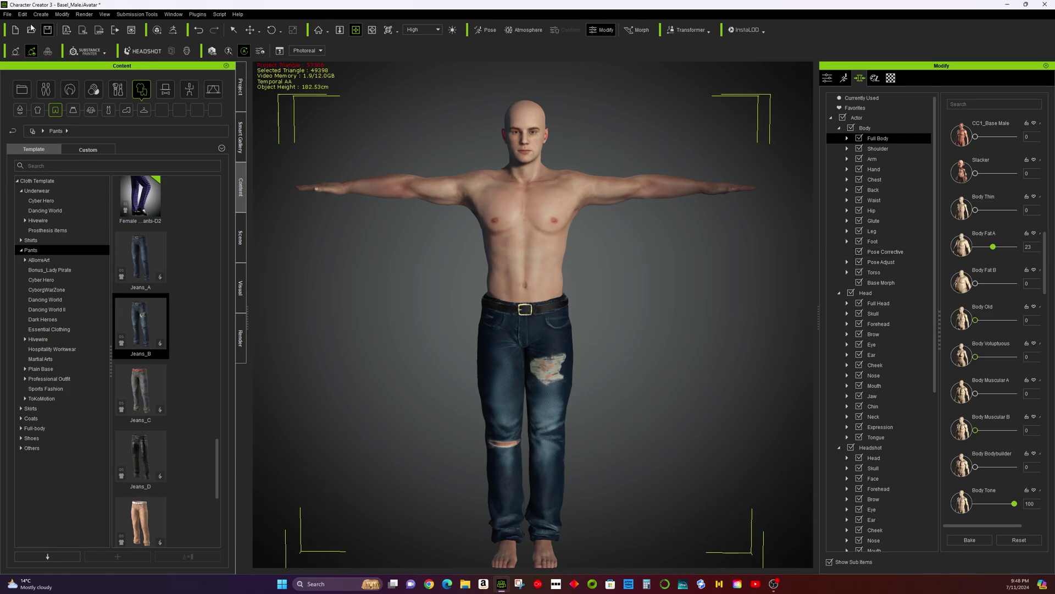
Export the toned avatar as iAvatar, replacing Stronger Male 1 iAvatar.iAvatar in A.Transform
{"action": "left_click", "coordinate": [13, 16]}
{"action": "mouse_move", "coordinate": [58, 93]}
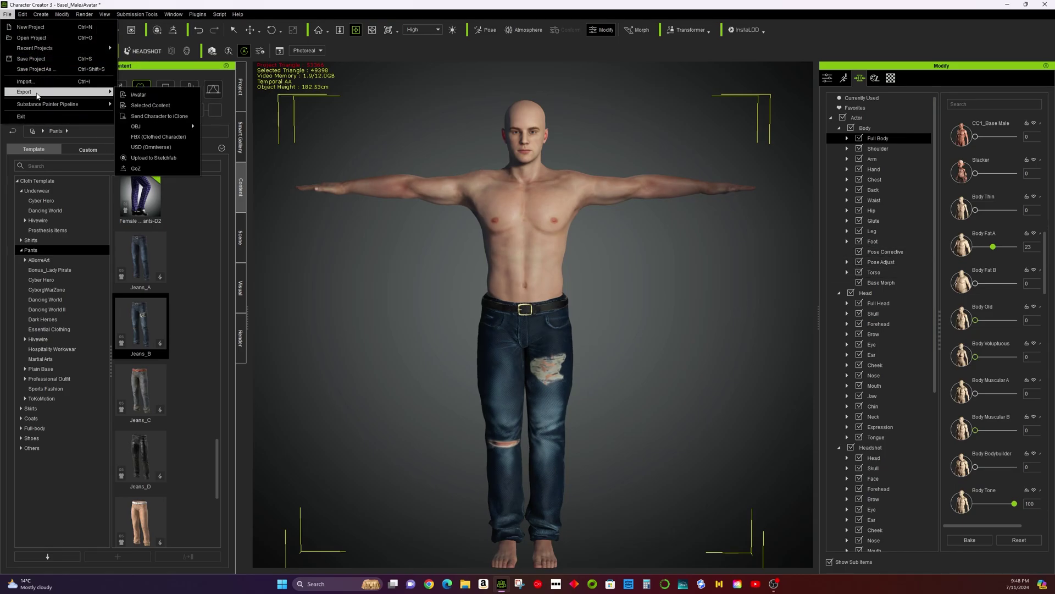
{"action": "left_click", "coordinate": [138, 95]}
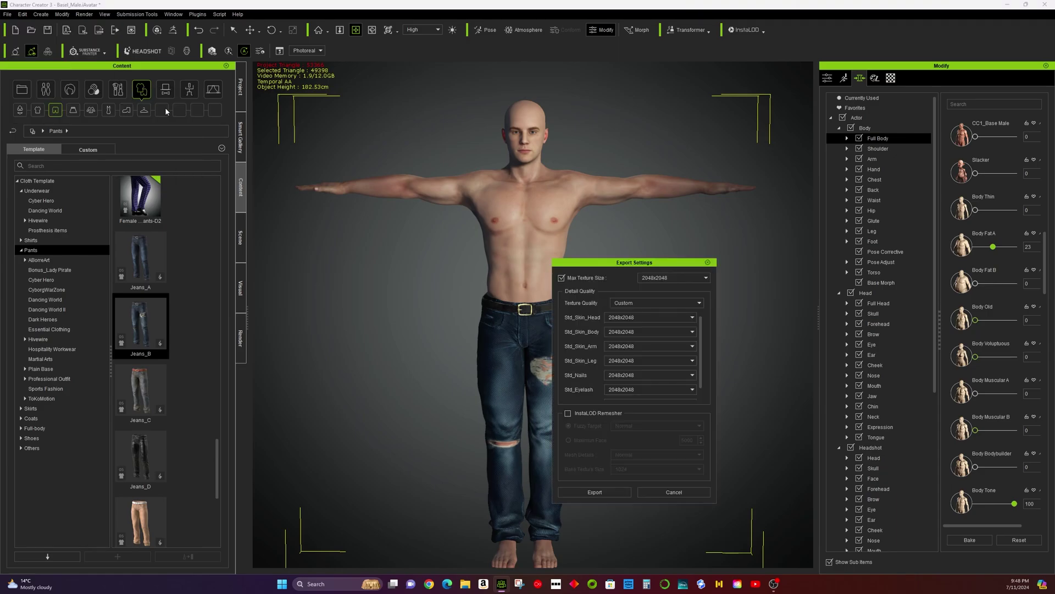
{"action": "left_click", "coordinate": [600, 491]}
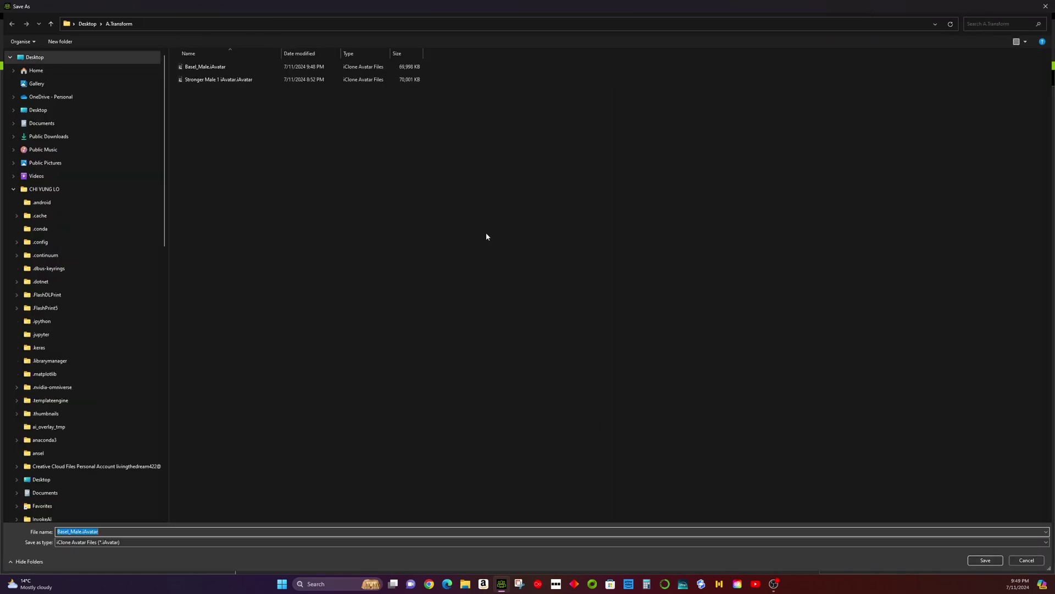
{"action": "left_click", "coordinate": [255, 79]}
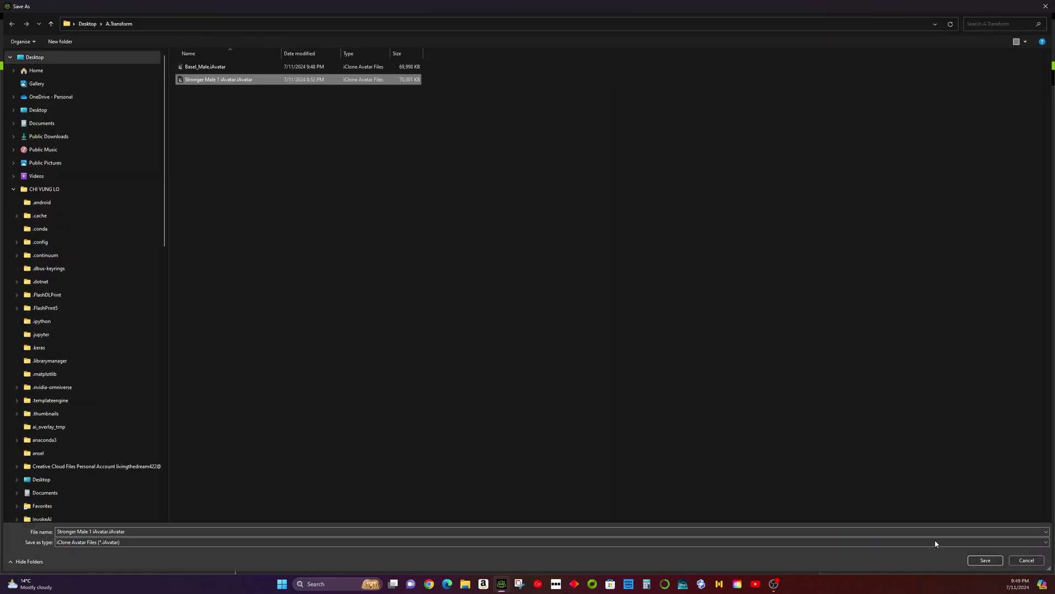
{"action": "left_click", "coordinate": [986, 560]}
{"action": "left_click", "coordinate": [554, 292]}
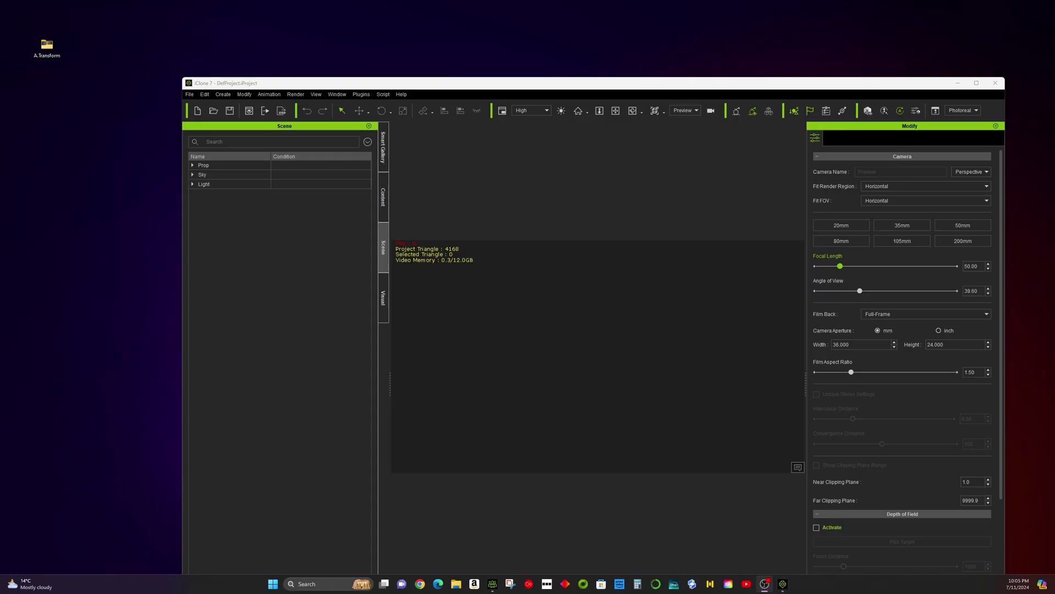
Drag Basel_Male.iAvatar from the A.Transform folder into the iClone scene, then minimize Explorer
{"action": "double_click", "coordinate": [55, 47]}
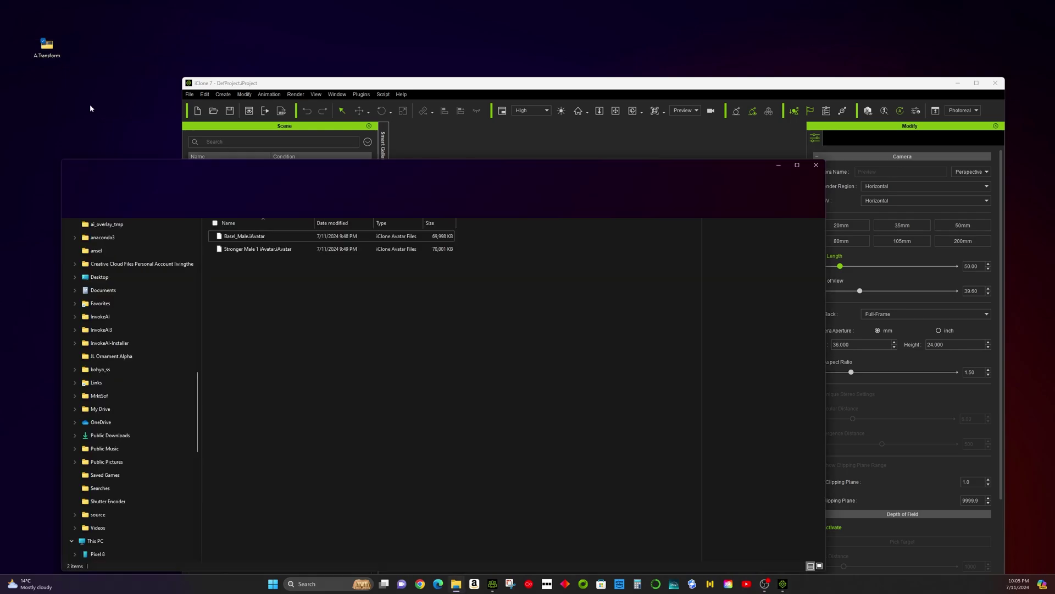
{"action": "left_click_drag", "start_coordinate": [334, 167], "coordinate": [450, 281]}
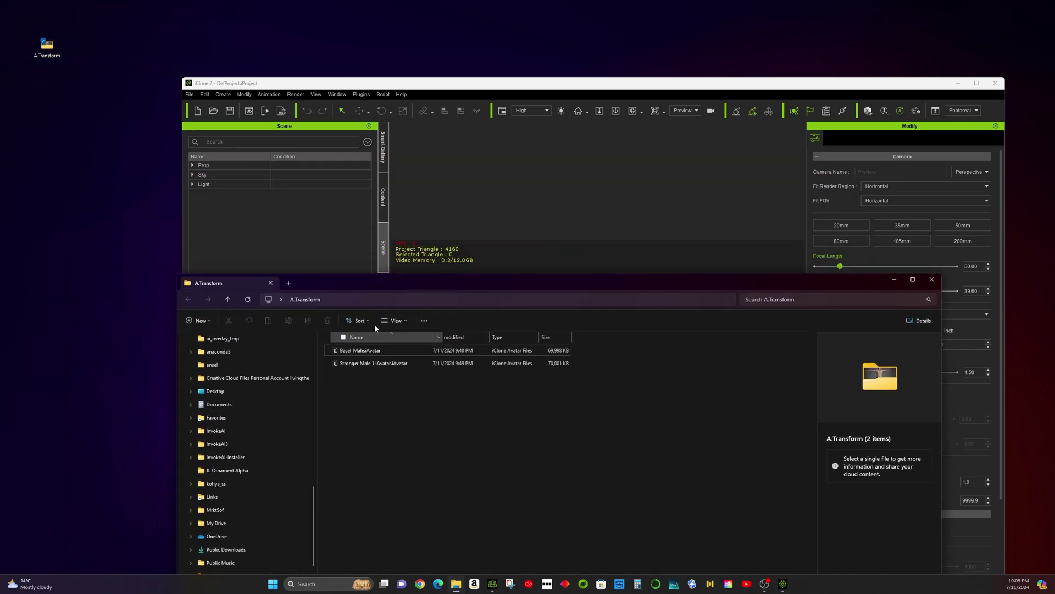
{"action": "left_click_drag", "start_coordinate": [360, 350], "coordinate": [529, 263]}
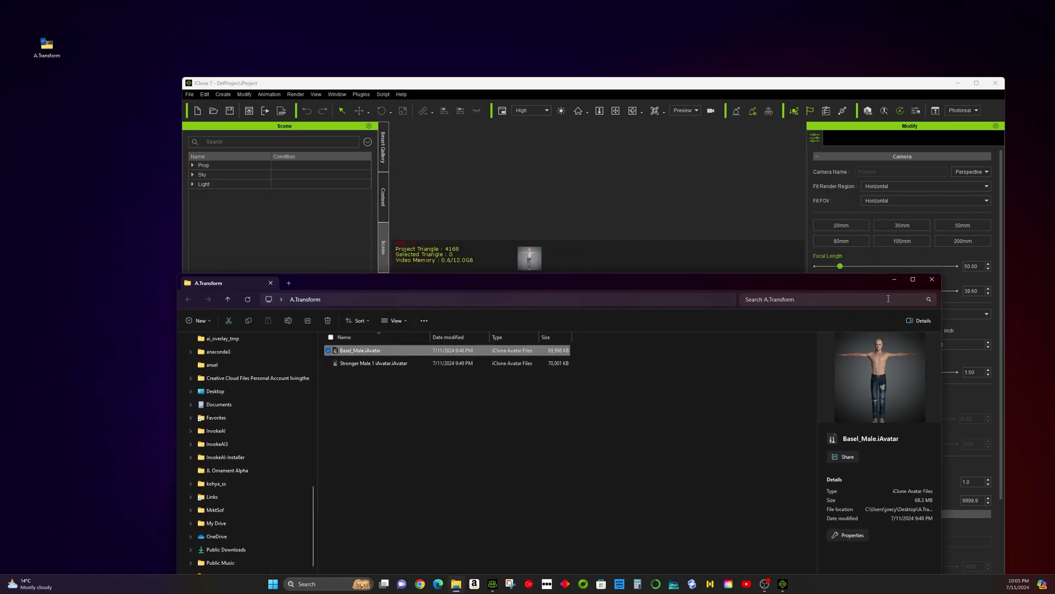
{"action": "left_click", "coordinate": [893, 282]}
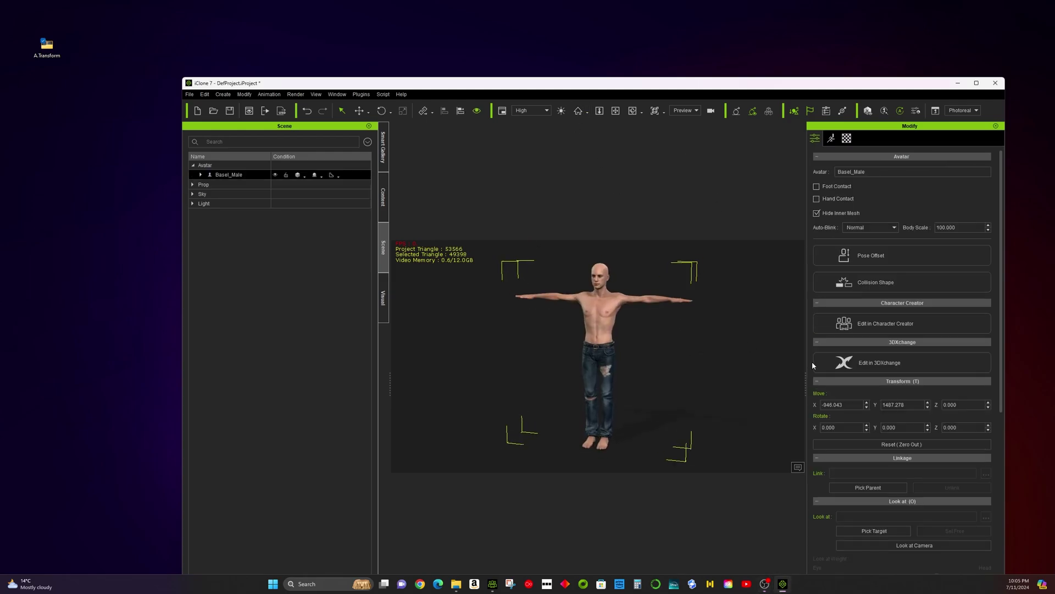
Launch Morph Creator from Modify > Motion and create a morph from the stronger avatar file
{"action": "left_click", "coordinate": [831, 139]}
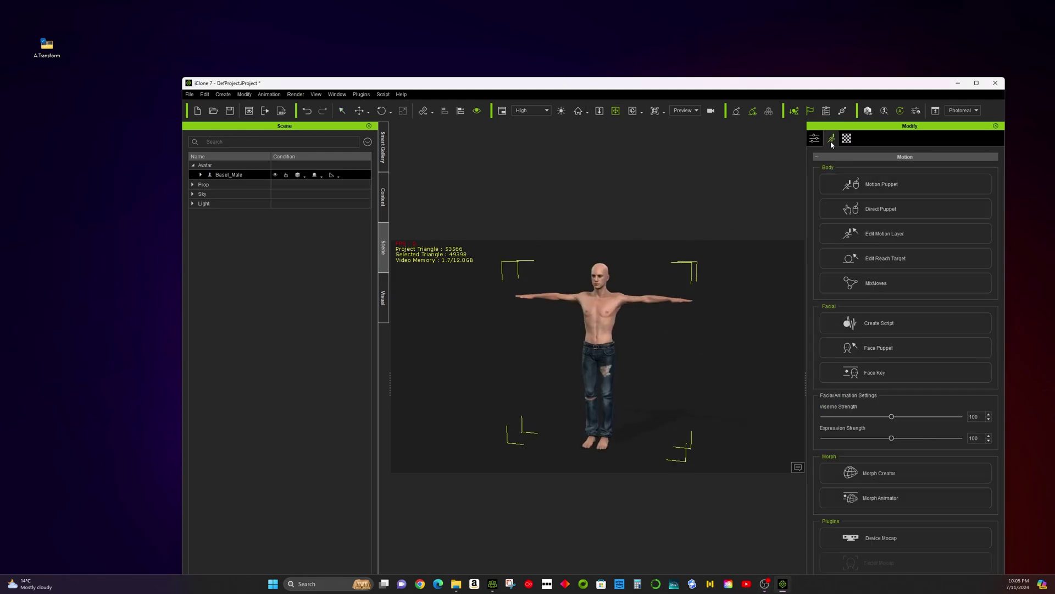
{"action": "left_click", "coordinate": [846, 467]}
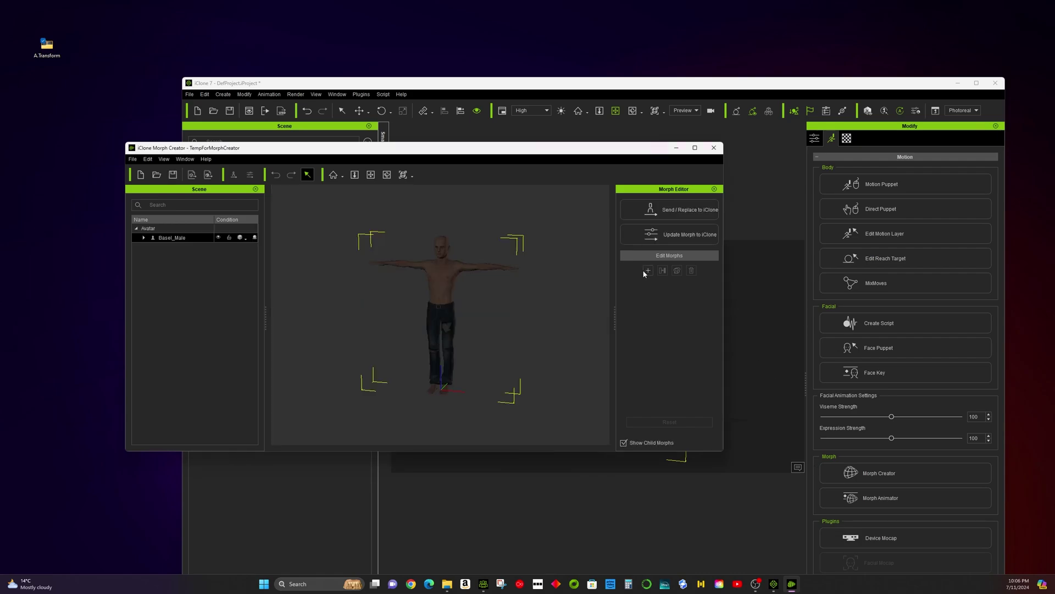
{"action": "left_click", "coordinate": [647, 271]}
{"action": "double_click", "coordinate": [274, 239]}
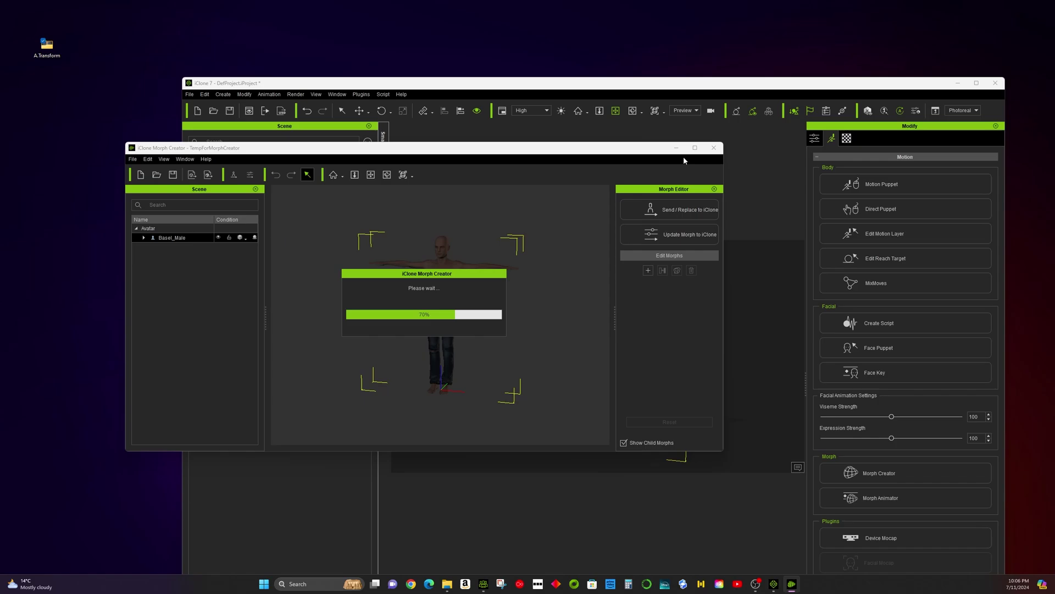
Dismiss the warning, maximize Morph Creator, and set the body and jeans Stronger Male 1 morphs to 100
{"action": "left_click", "coordinate": [486, 322]}
{"action": "left_click", "coordinate": [694, 147]}
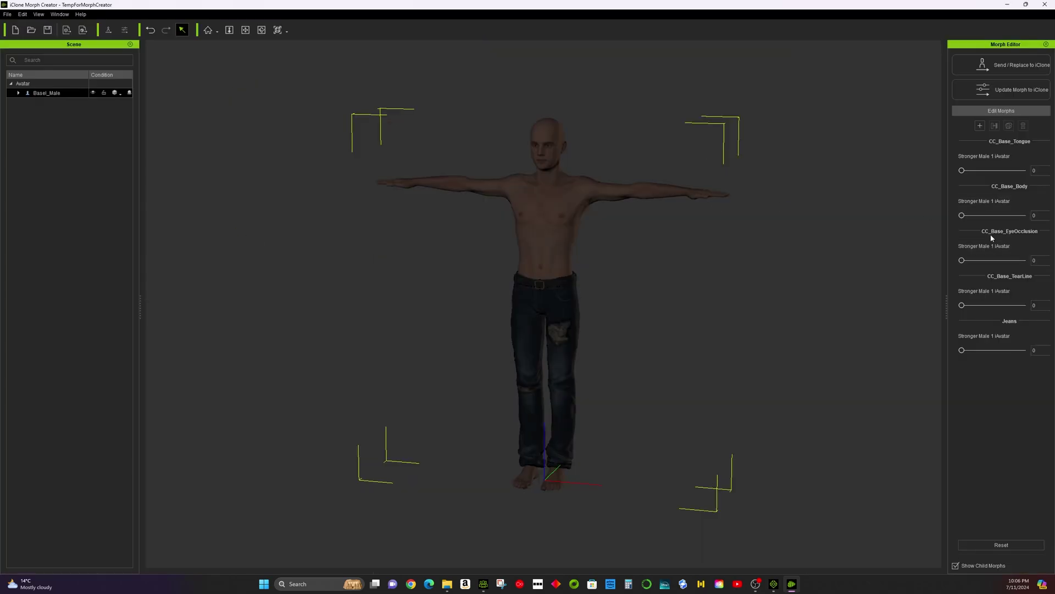
{"action": "left_click_drag", "start_coordinate": [961, 214], "coordinate": [1025, 215]}
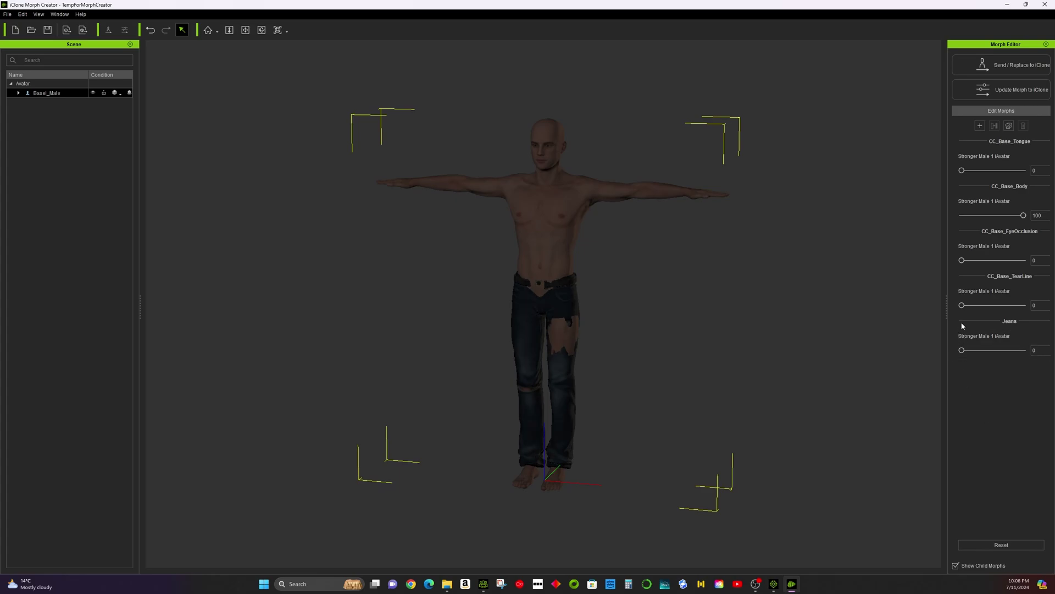
{"action": "left_click_drag", "start_coordinate": [966, 355], "coordinate": [1028, 325]}
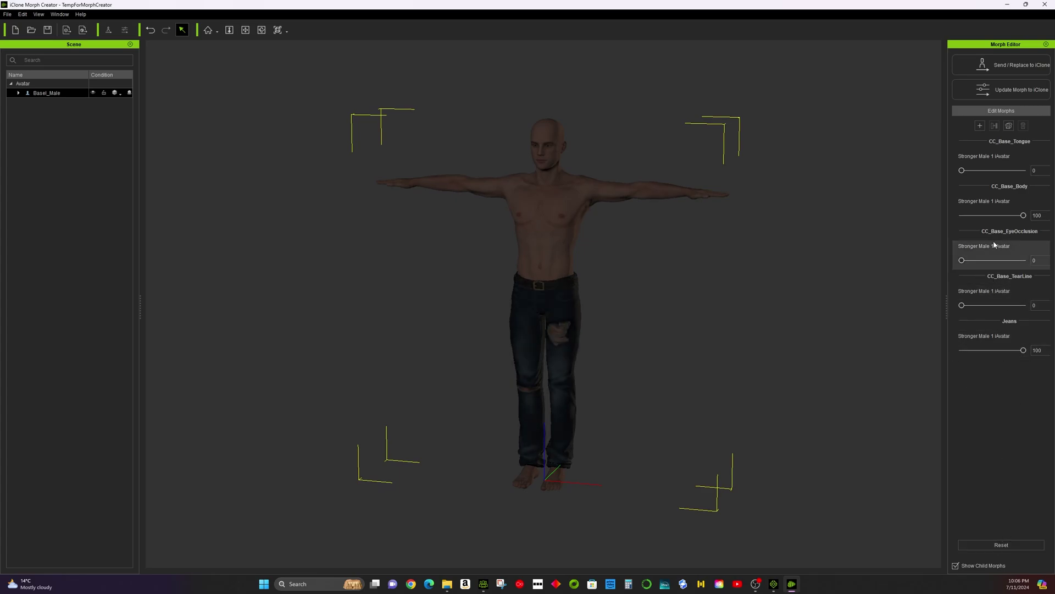
Bake a combined slider named 'stronGer', then set the jeans and body morphs to 100
{"action": "left_click", "coordinate": [1008, 126]}
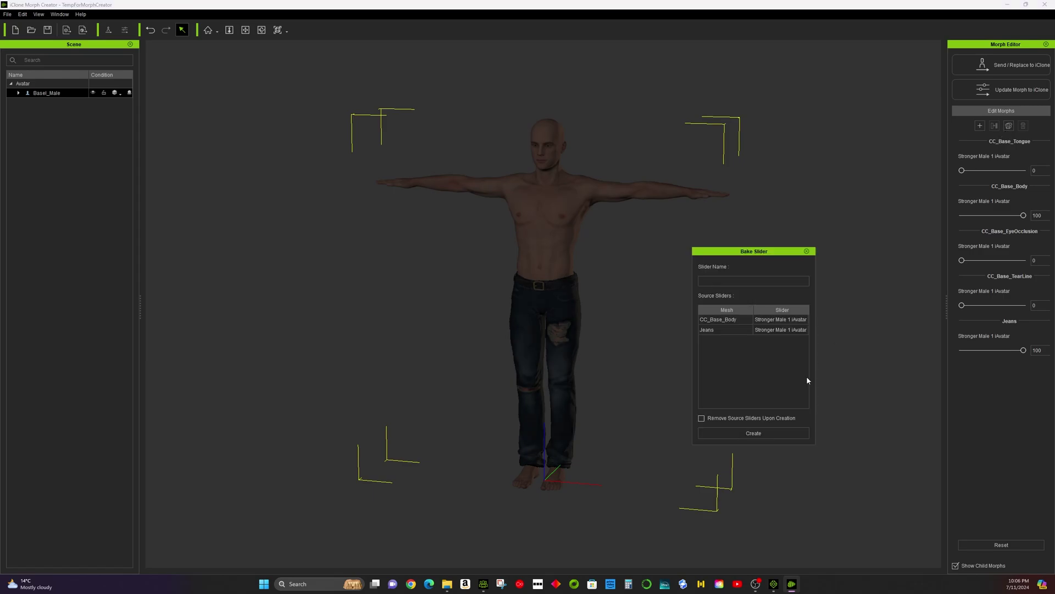
{"action": "type", "text": "stron"}
{"action": "key", "text": "Caps_Lock"}
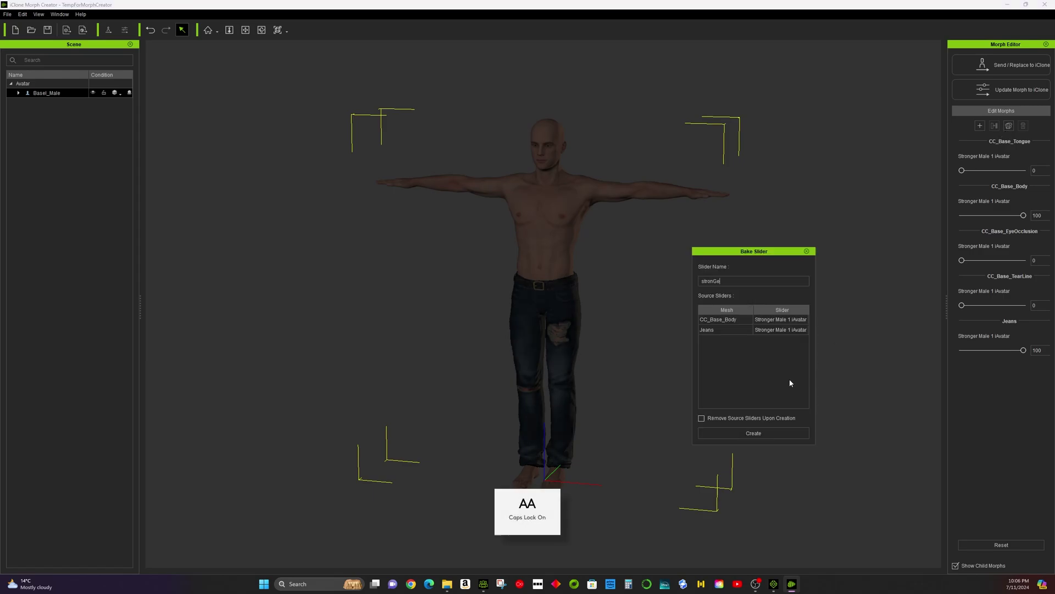
{"action": "type", "text": "G"}
{"action": "key", "text": "Caps_Lock"}
{"action": "type", "text": "er"}
{"action": "left_click", "coordinate": [754, 433]}
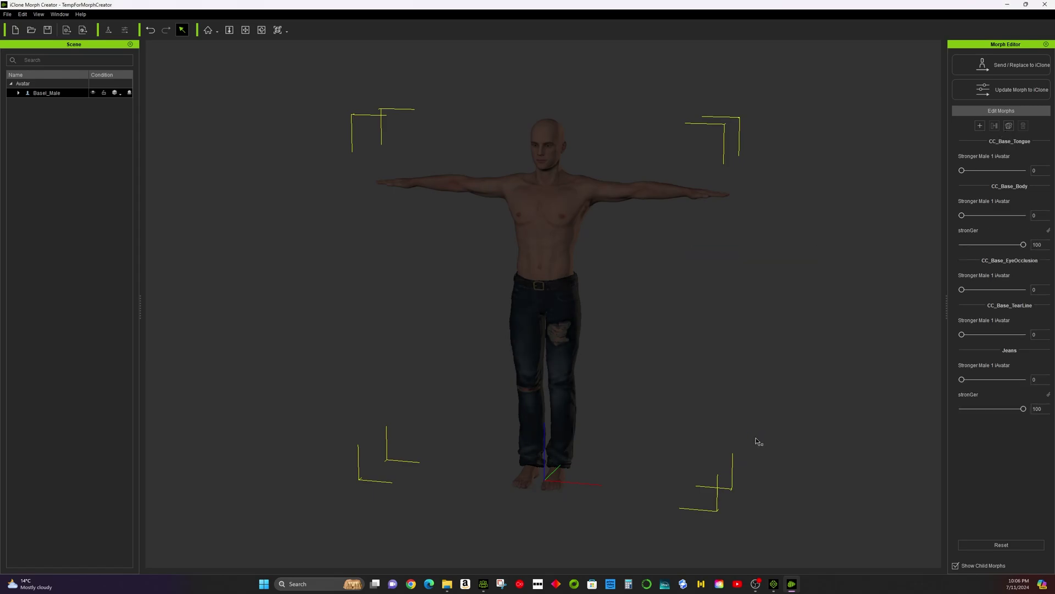
{"action": "left_click_drag", "start_coordinate": [962, 379], "coordinate": [1023, 379]}
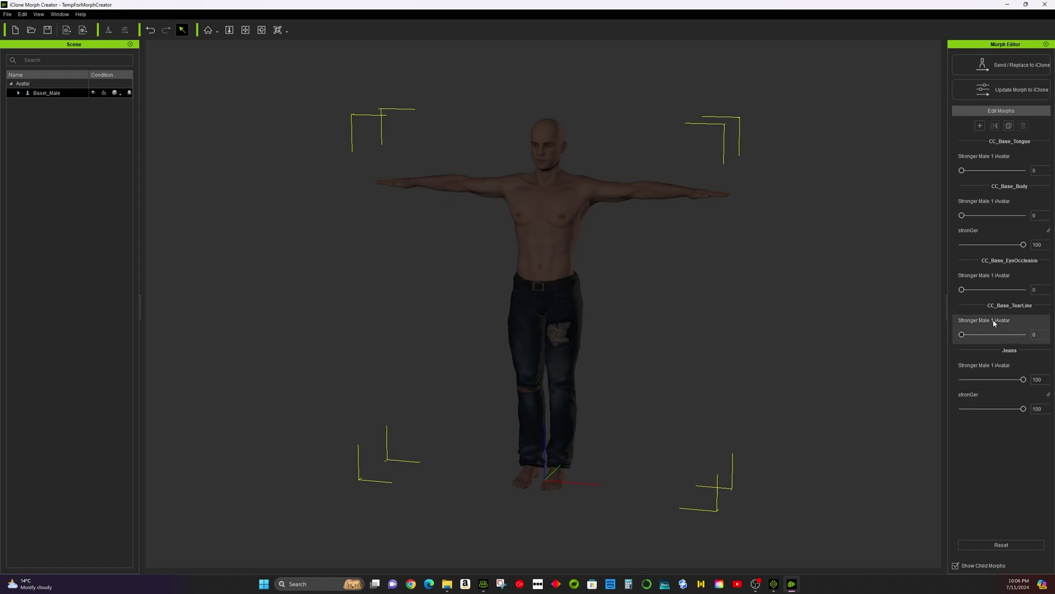
{"action": "left_click_drag", "start_coordinate": [962, 215], "coordinate": [1047, 215]}
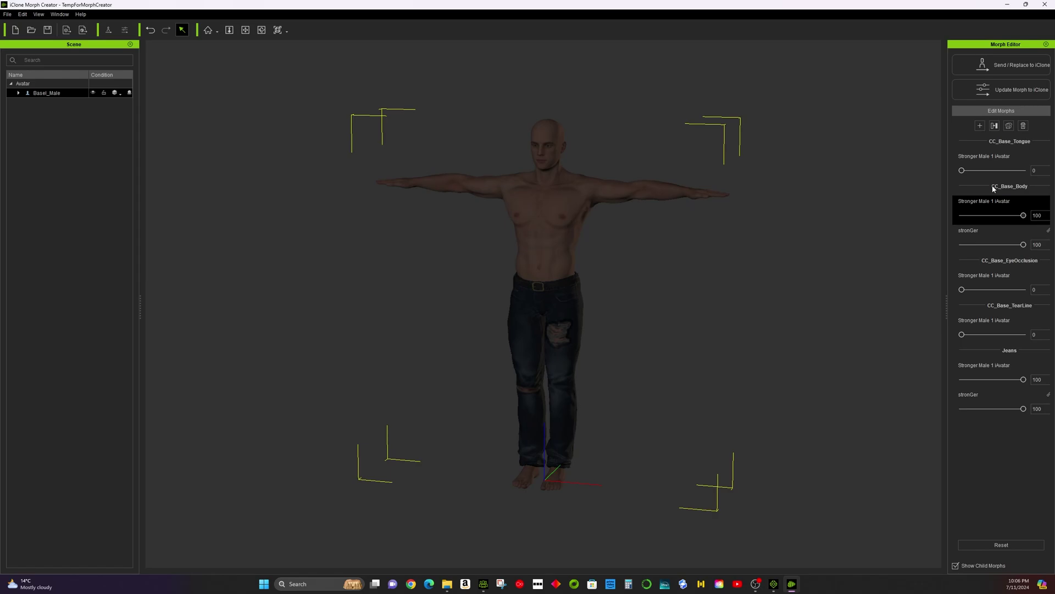
Send the morphs to iClone with Update Morph, minimize Morph Creator, and maximize the iClone window
{"action": "left_click", "coordinate": [1007, 91]}
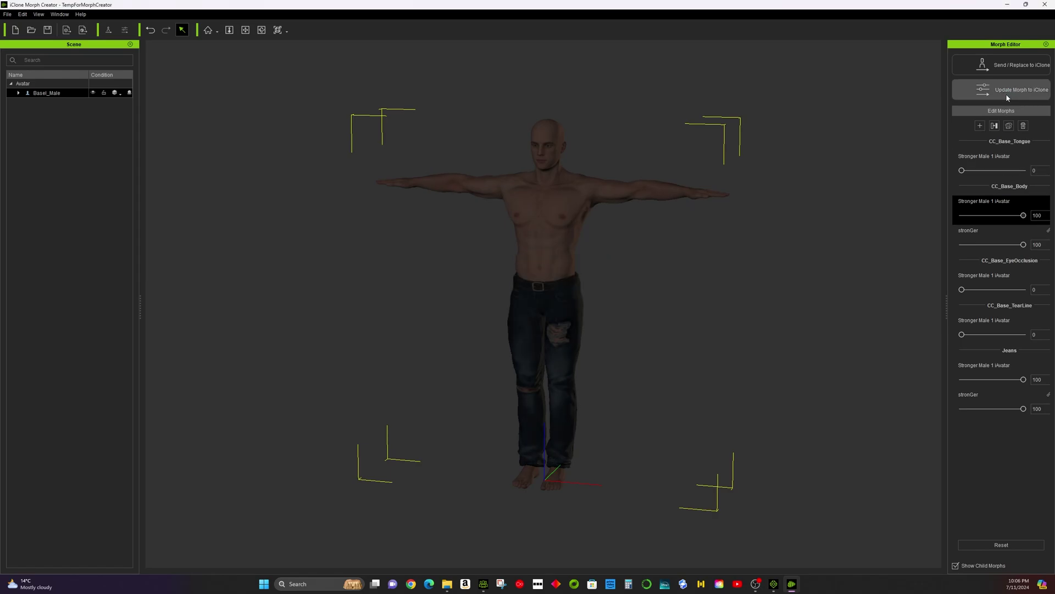
{"action": "left_click", "coordinate": [1009, 5]}
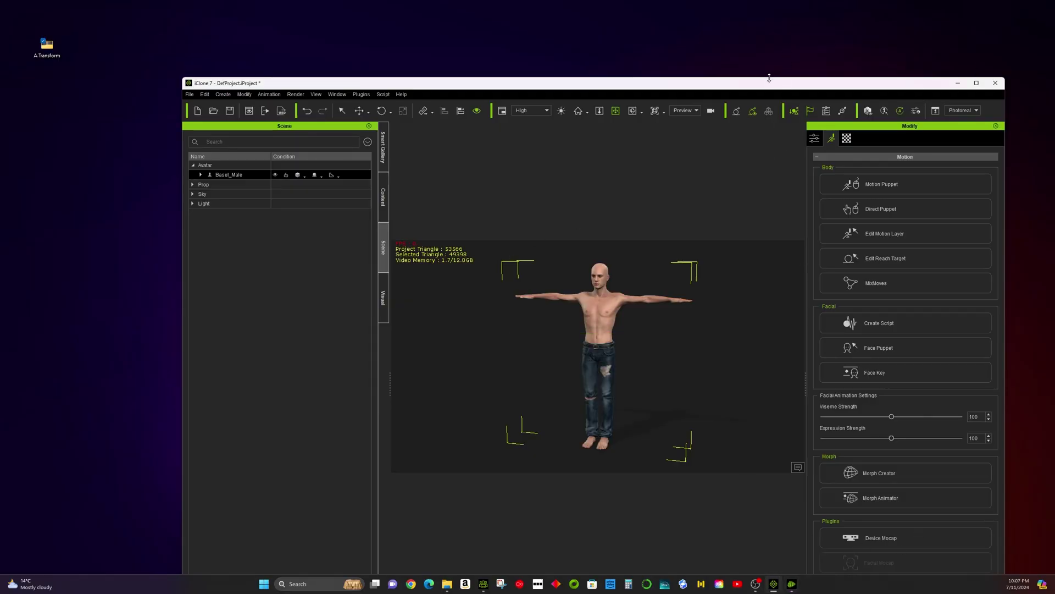
{"action": "left_click_drag", "start_coordinate": [770, 83], "coordinate": [769, 6]}
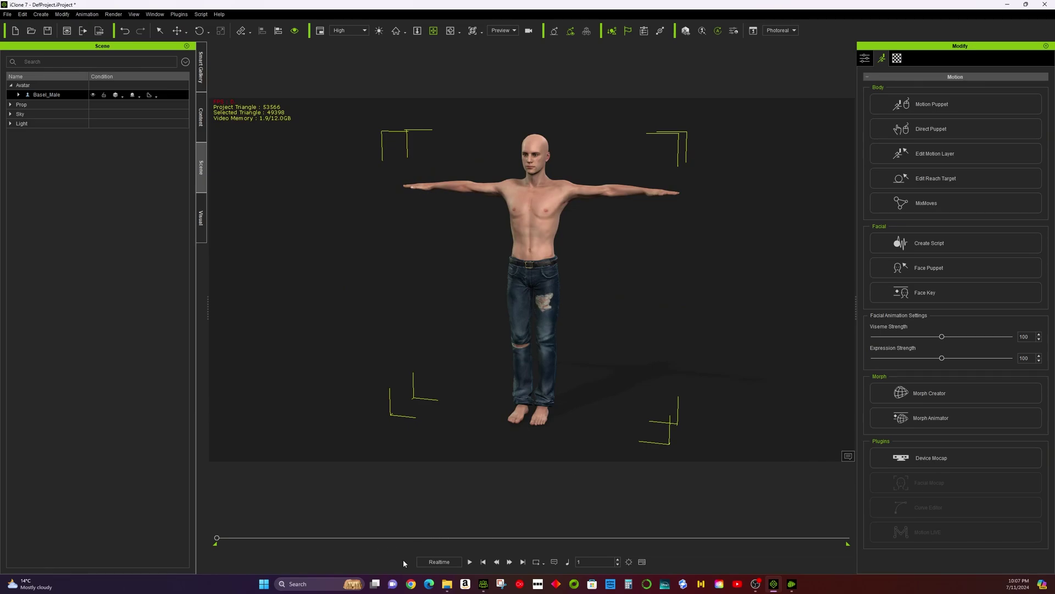
At frame 45, key the body and jeans stronGer morphs to 100 in Morph Animator
{"action": "left_click_drag", "start_coordinate": [216, 545], "coordinate": [258, 538]}
{"action": "left_click_drag", "start_coordinate": [255, 538], "coordinate": [232, 537]}
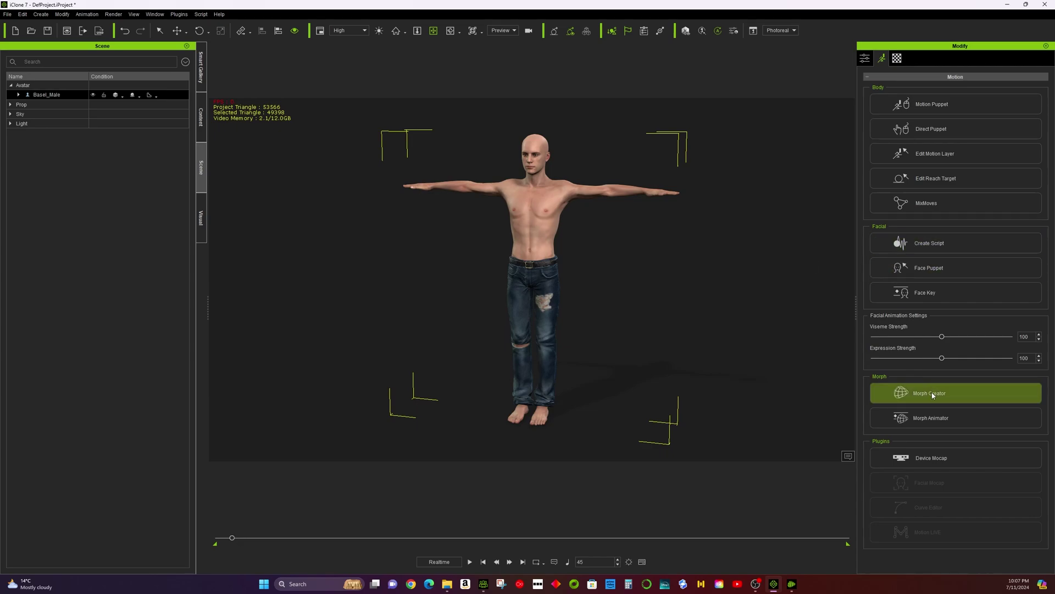
{"action": "left_click", "coordinate": [932, 421]}
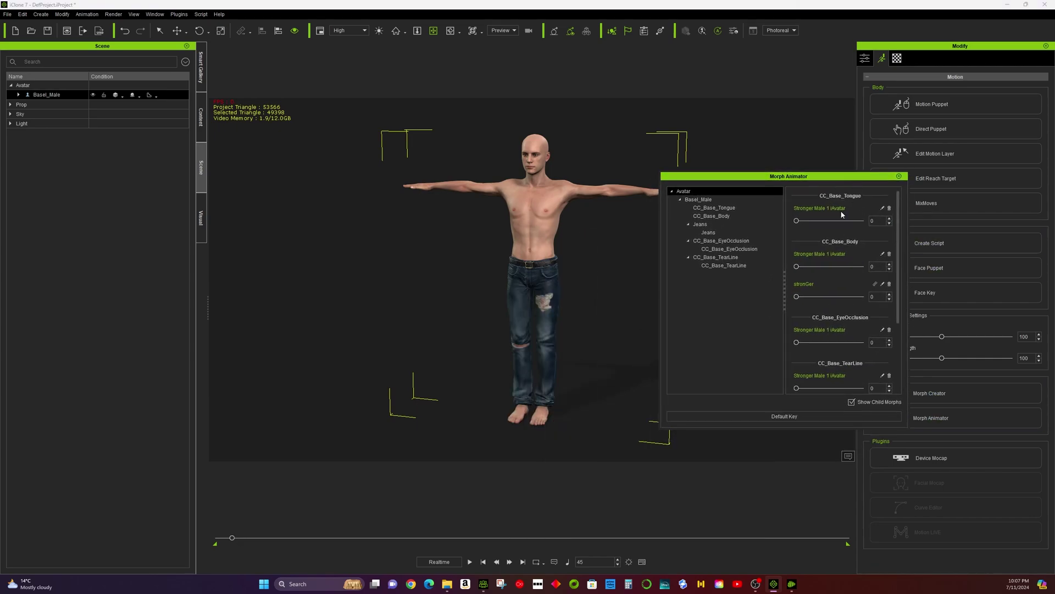
{"action": "left_click_drag", "start_coordinate": [796, 297], "coordinate": [856, 297]}
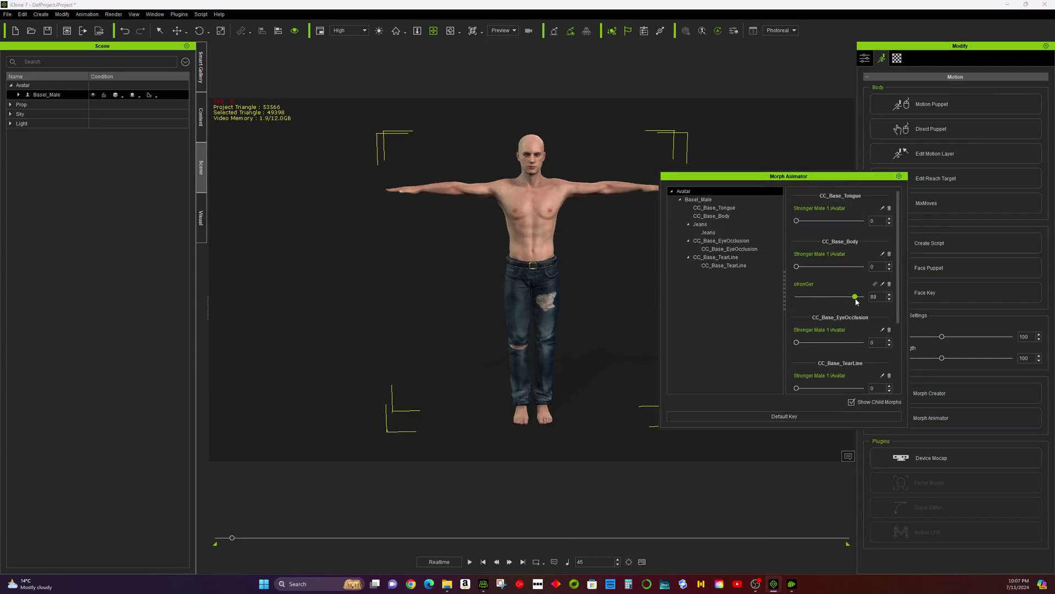
{"action": "scroll", "coordinate": [841, 361], "scroll_direction": "down", "scroll_amount": 2}
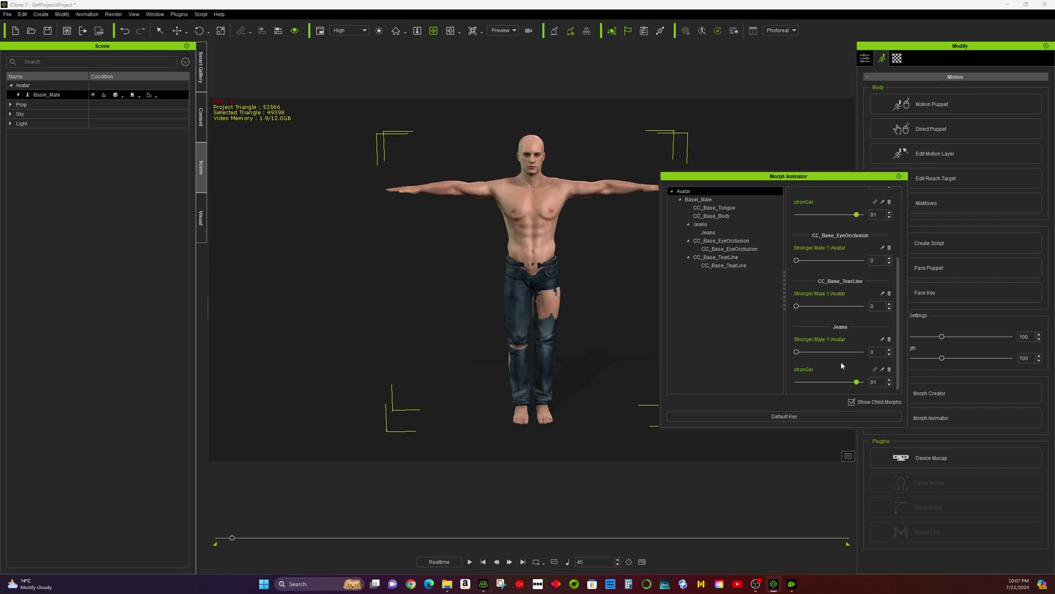
{"action": "left_click", "coordinate": [848, 352]}
{"action": "left_click_drag", "start_coordinate": [856, 381], "coordinate": [879, 382]}
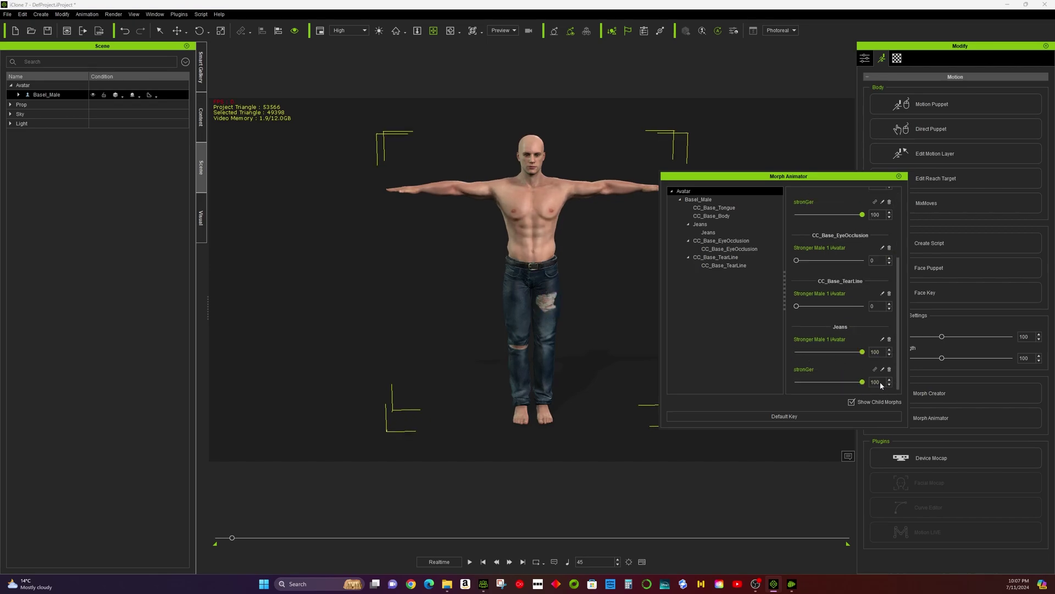
{"action": "left_click", "coordinate": [900, 176]}
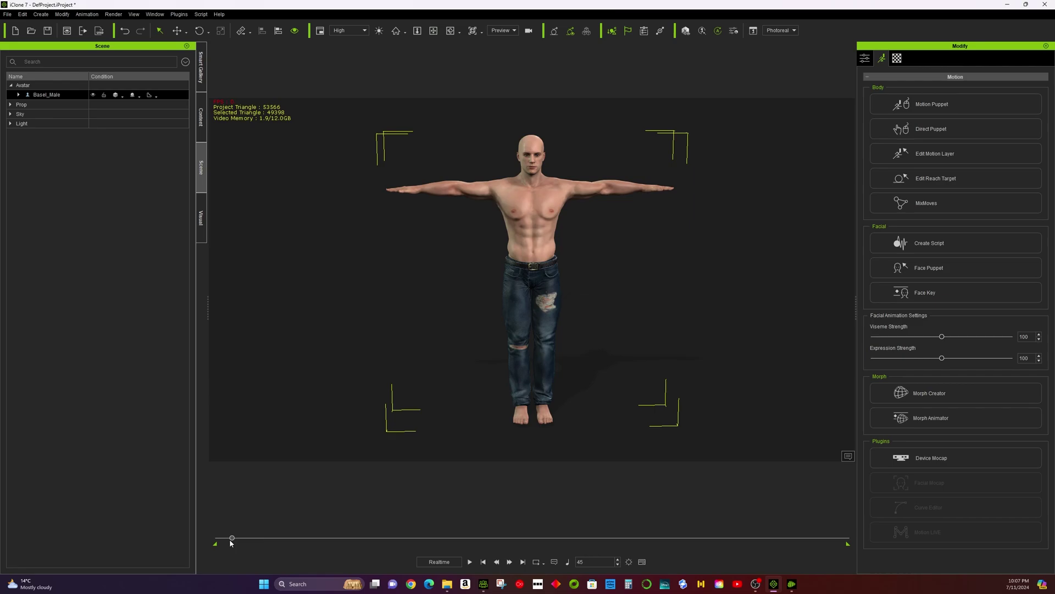
Return to frame 1 and check that the morph values stay at 0
{"action": "left_click_drag", "start_coordinate": [231, 540], "coordinate": [182, 543]}
{"action": "left_click", "coordinate": [956, 416]}
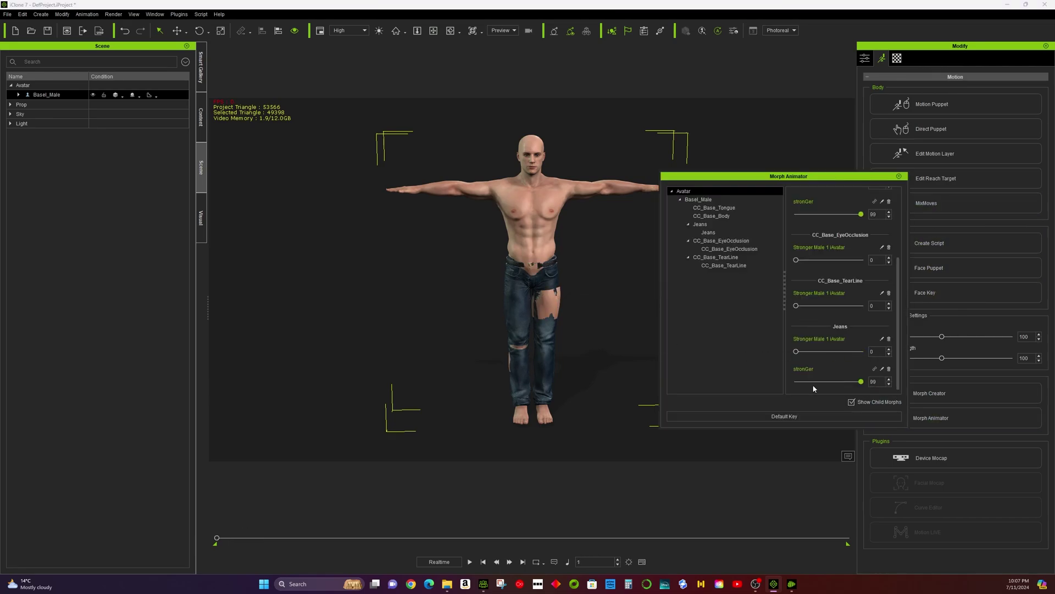
{"action": "scroll", "coordinate": [879, 286], "scroll_direction": "up", "scroll_amount": 3}
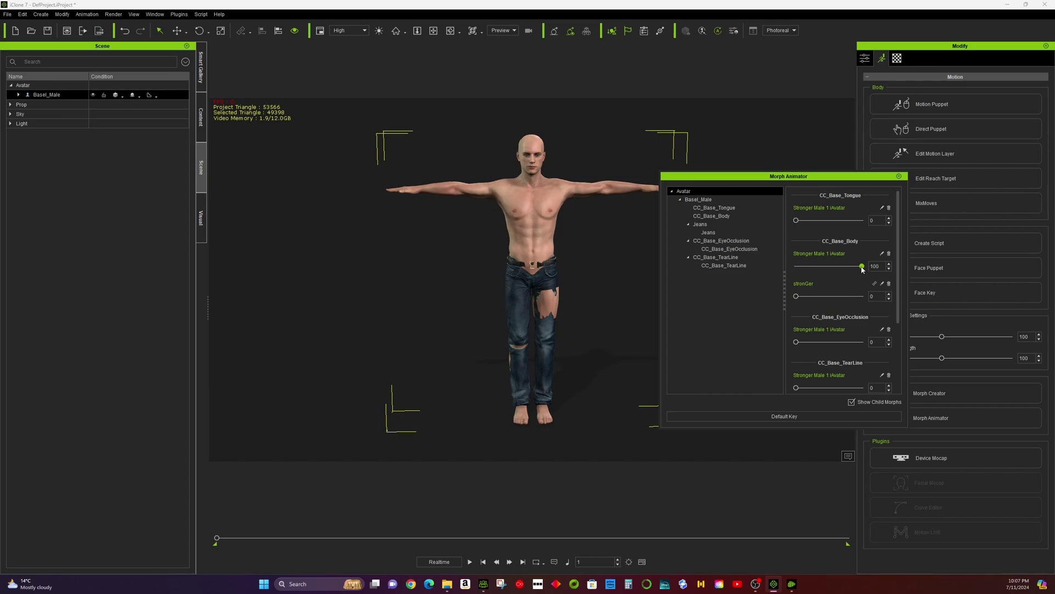
{"action": "left_click", "coordinate": [898, 176]}
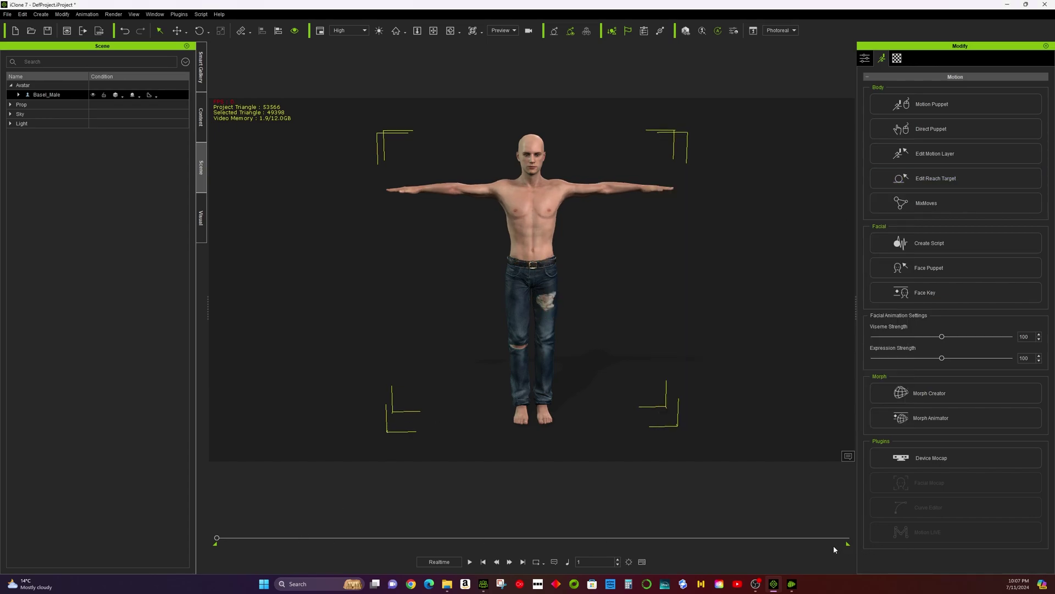
Shorten the playback range to the opening frames and play the muscle-growth morph animation
{"action": "mouse_move", "coordinate": [847, 544]}
{"action": "left_mouse_down"}
{"action": "mouse_move", "coordinate": [241, 543]}
{"action": "mouse_move", "coordinate": [255, 543]}
{"action": "left_mouse_up"}
{"action": "left_click", "coordinate": [470, 562]}
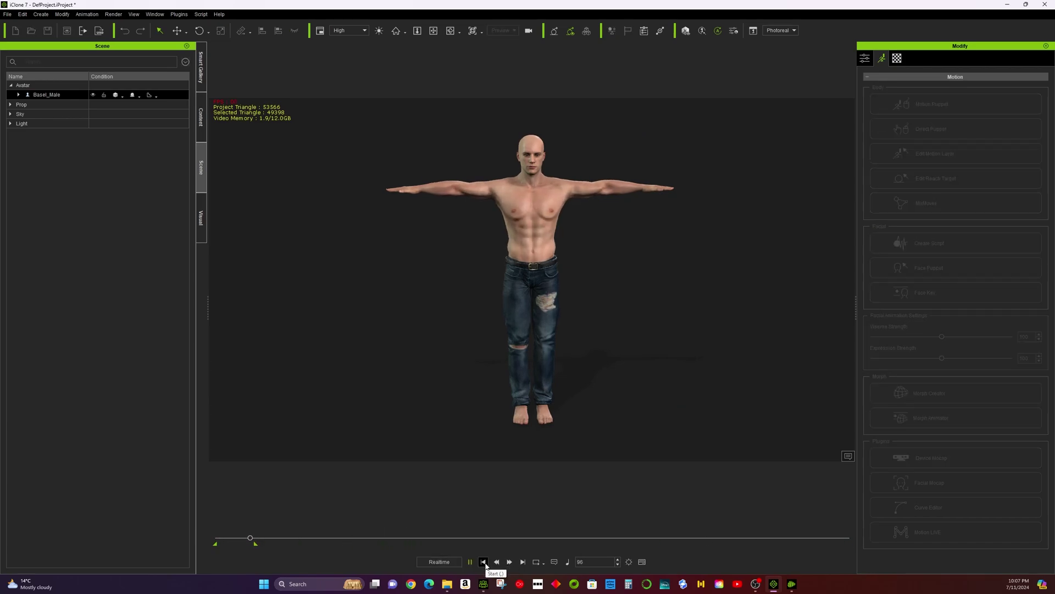
{"action": "left_click", "coordinate": [483, 562]}
{"action": "left_click", "coordinate": [471, 562]}
{"action": "left_click", "coordinate": [470, 562]}
{"action": "left_click", "coordinate": [471, 562]}
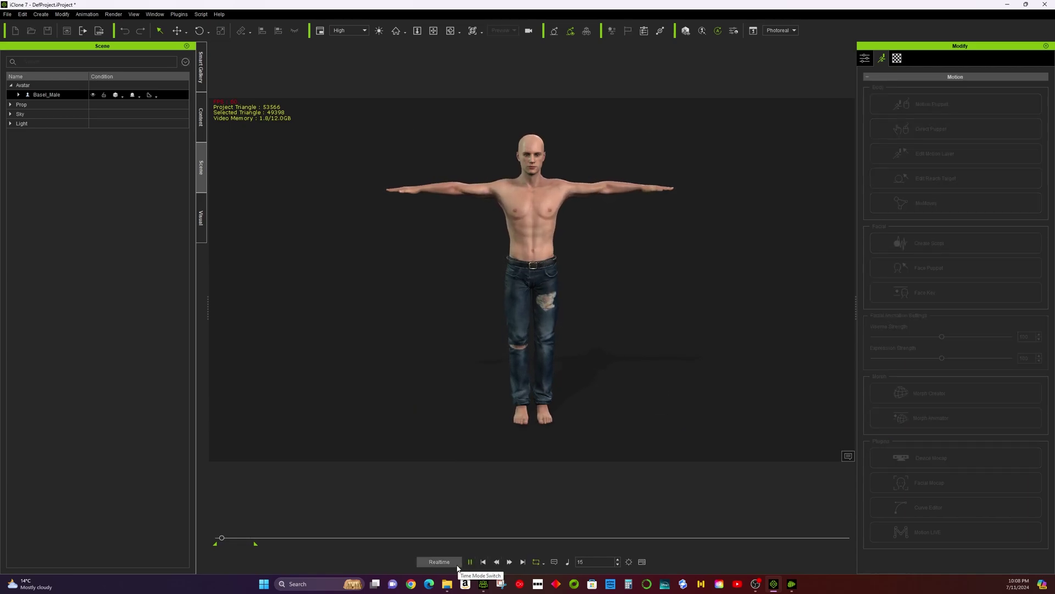
{"action": "left_click", "coordinate": [23, 14]}
{"action": "left_click", "coordinate": [21, 15]}
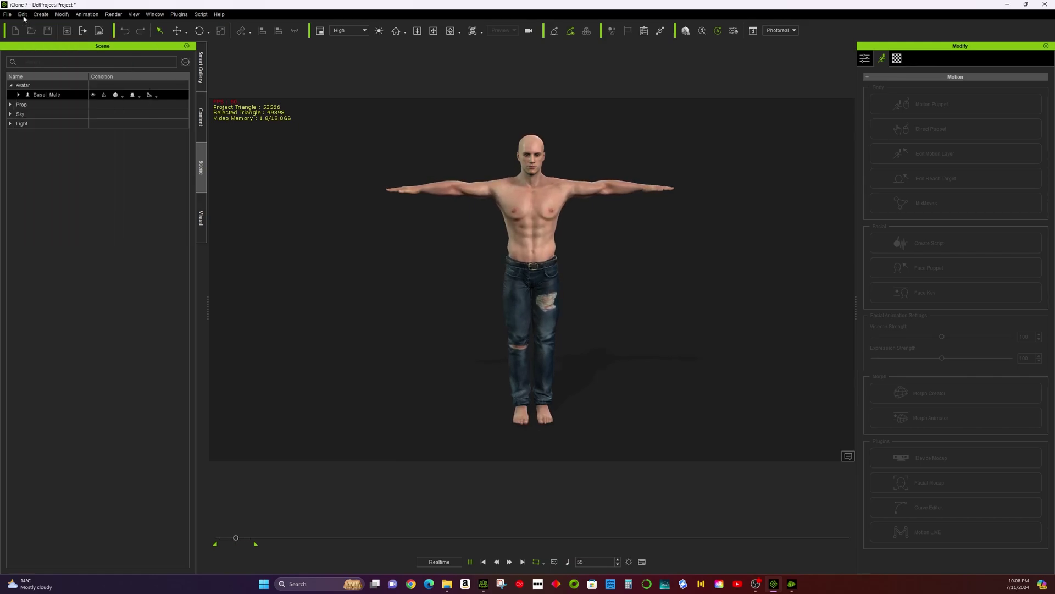